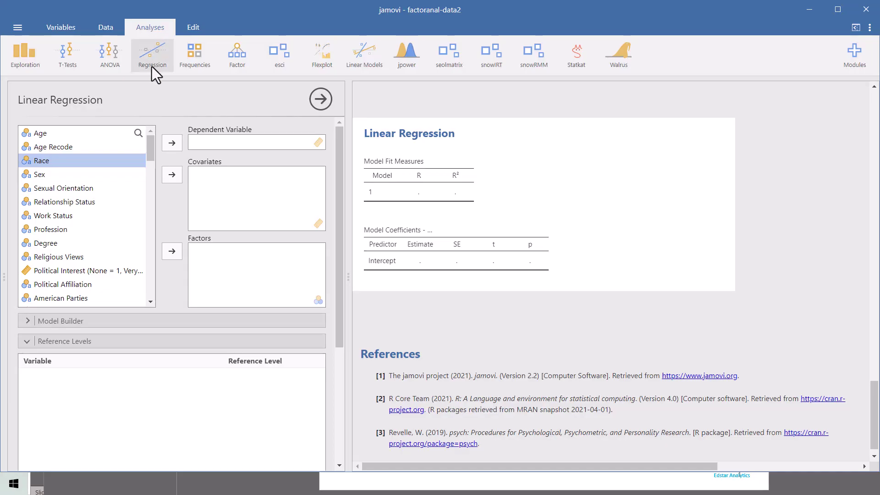
Start a new Linear Regression with Component 1 as dependent variable, then select Age Recode.
left_click(152, 67)
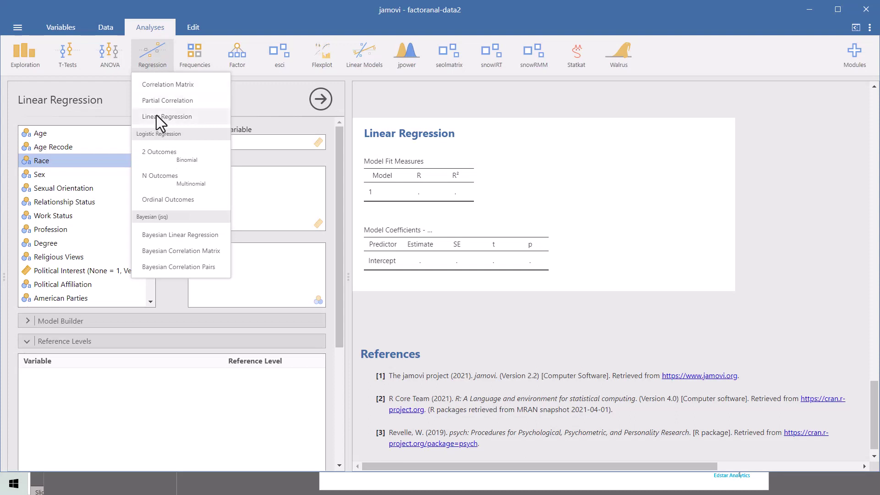
left_click(598, 108)
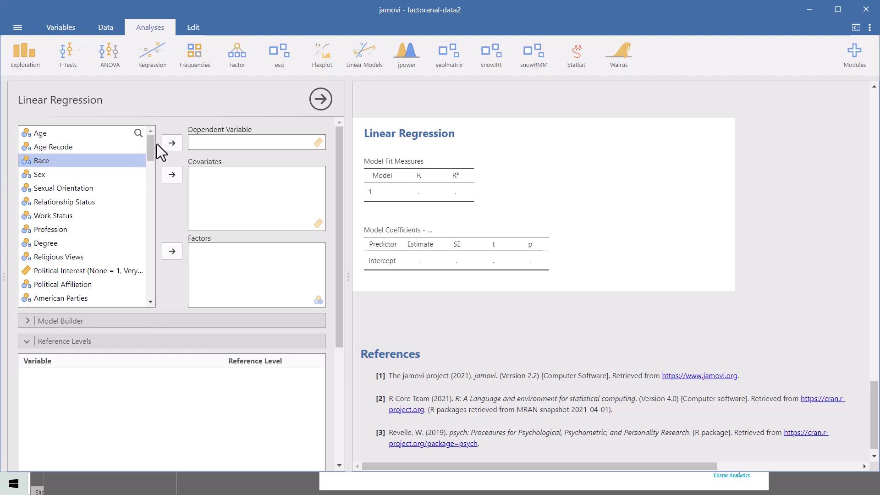
left_click_drag(151, 146, 150, 234)
left_click(47, 268)
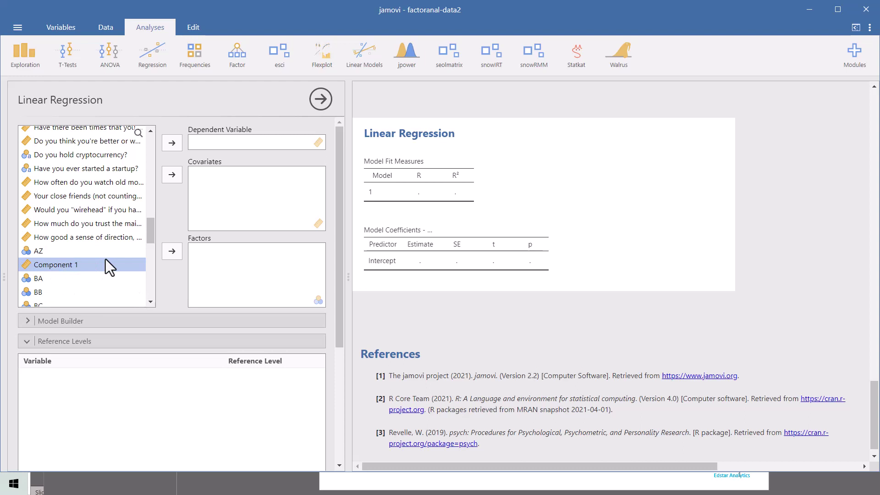
left_click(172, 143)
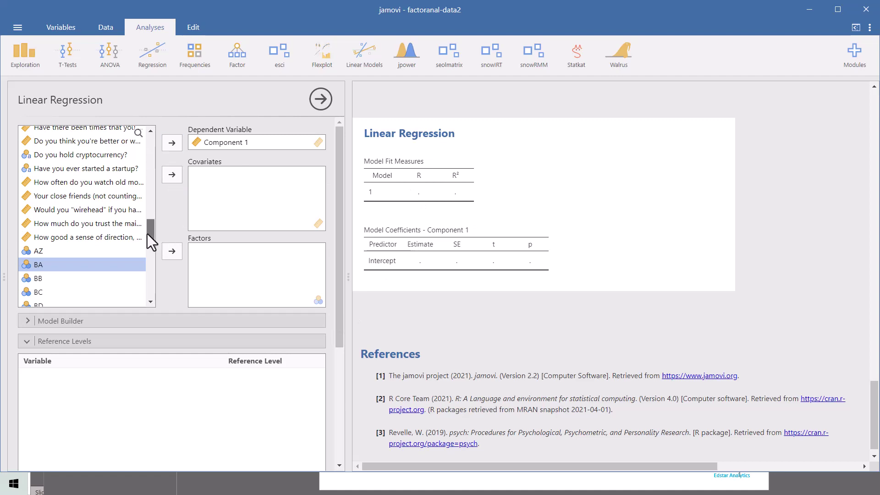
left_click_drag(147, 234, 157, 139)
left_click(73, 148)
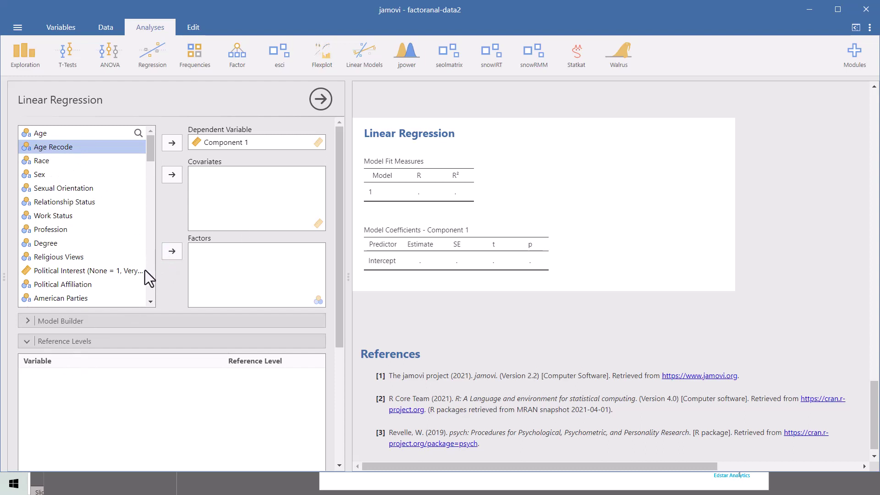
Add Age Recode to Factors and bring up its Reference Level choices.
left_click(179, 251)
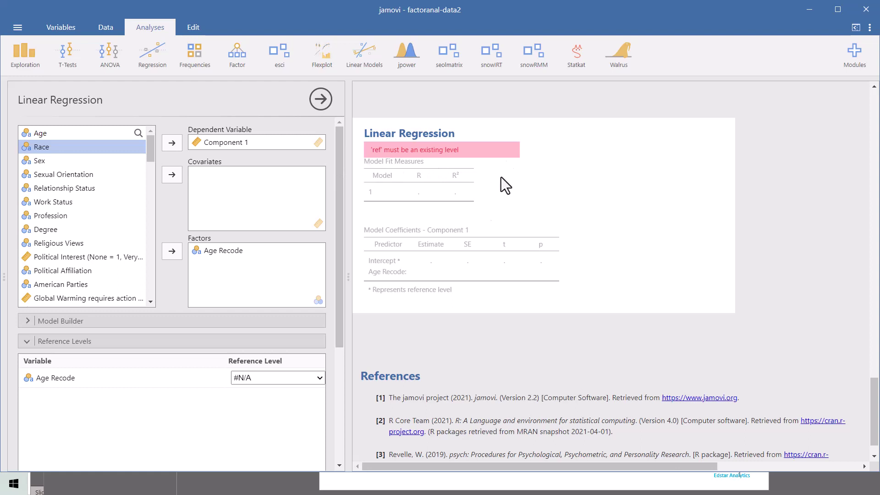
left_click(320, 377)
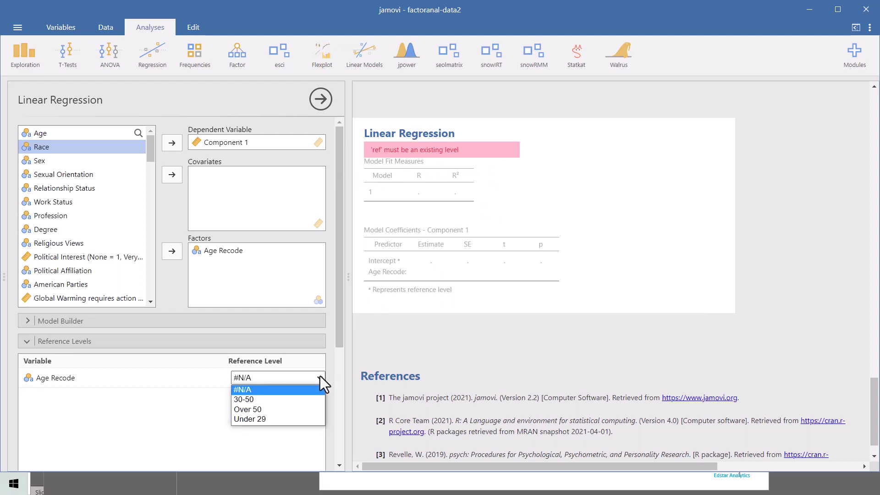
Set Age Recode's reference level to 30-50, then reopen the reference level list.
left_click(260, 401)
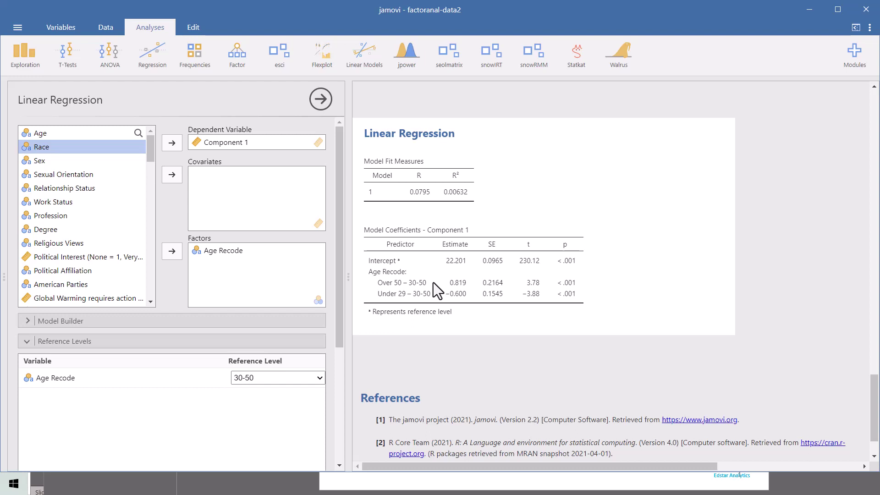
left_click(313, 378)
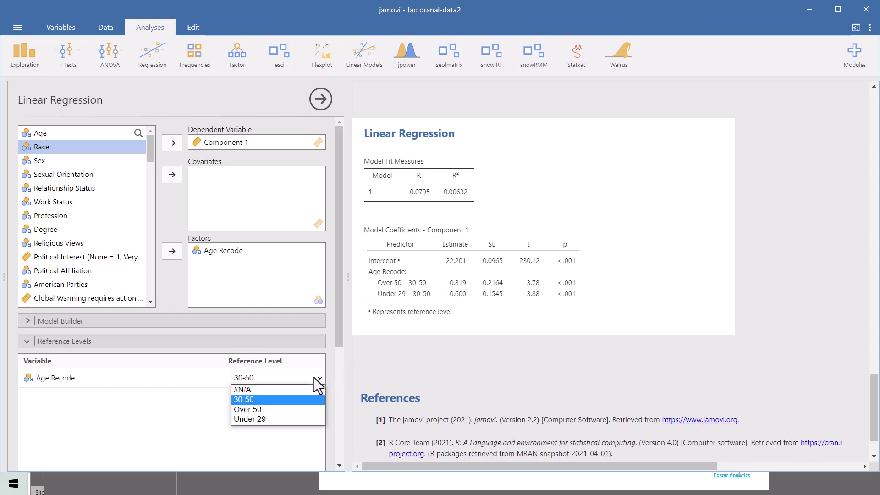
Switch Age Recode's reference level to Under 29.
left_click(295, 418)
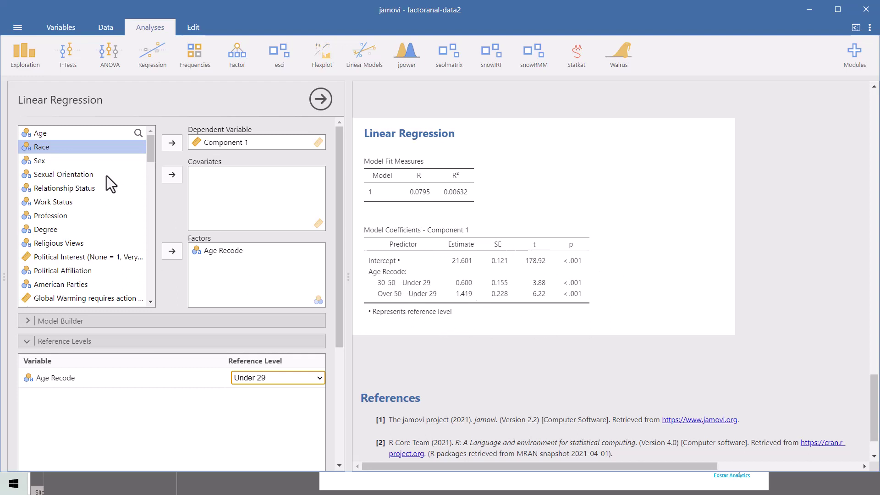
Swap Age Recode out of Factors for Sexual Orientation, leaving Bisexual as reference level.
left_click(79, 176)
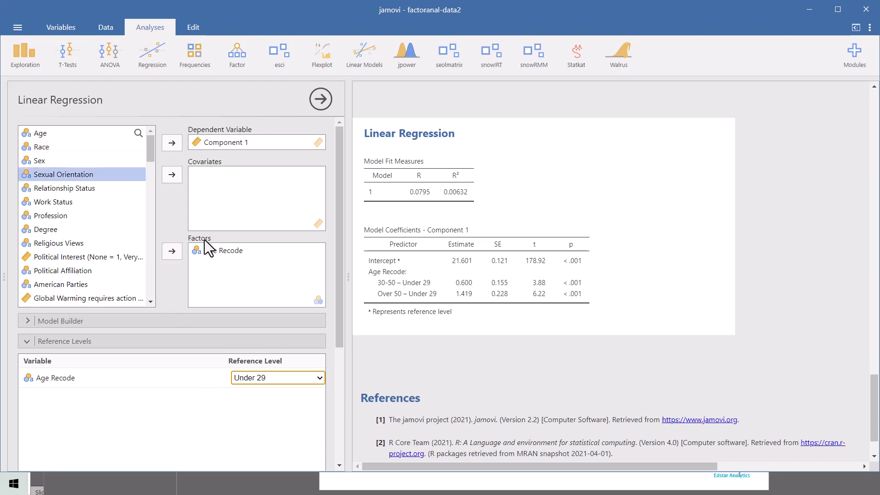
left_click(220, 252)
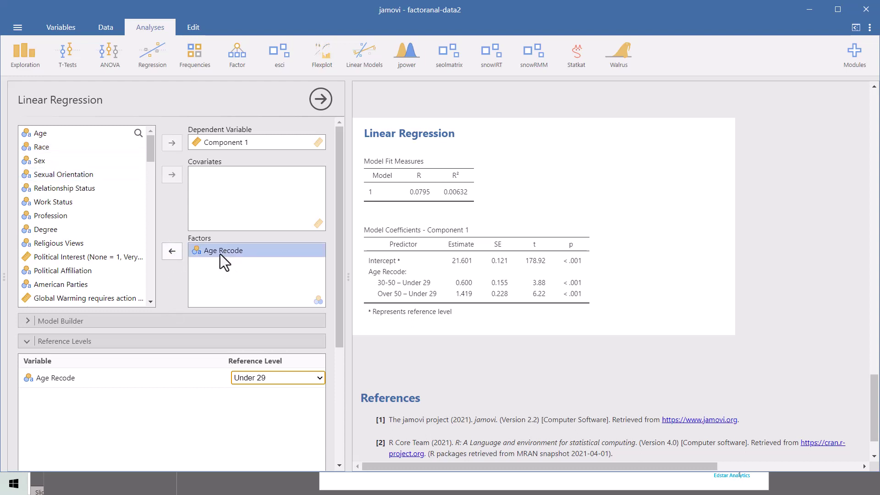
left_click(171, 252)
left_click(73, 187)
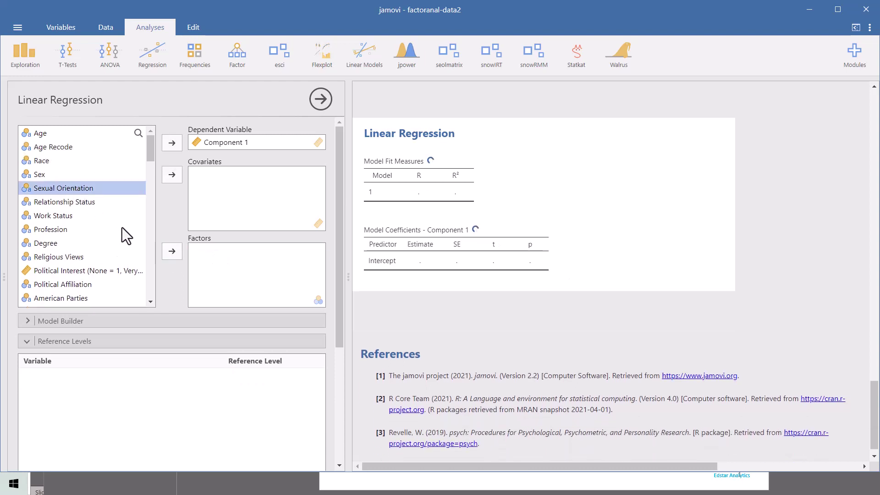
left_click(172, 251)
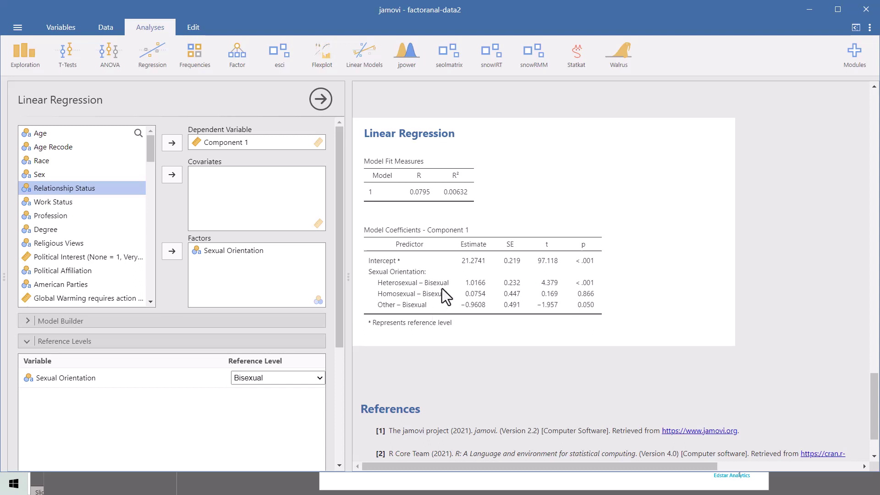
left_click(299, 377)
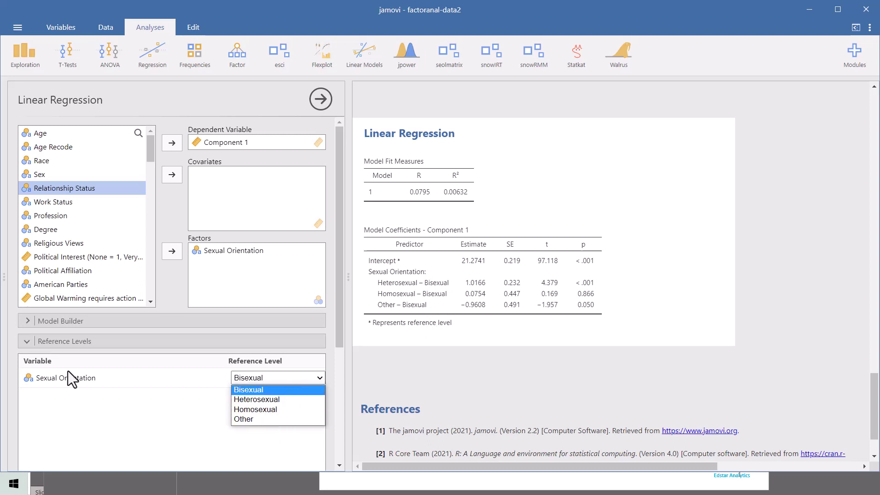
left_click(472, 344)
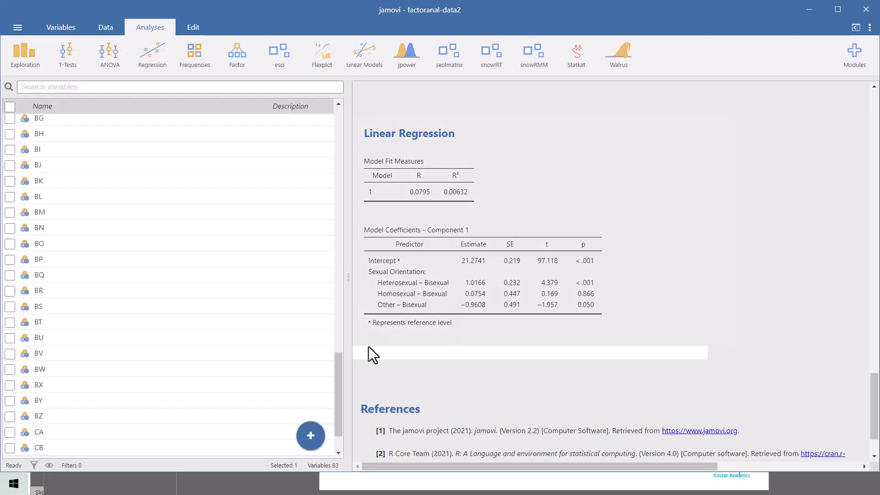
Reopen the existing Linear Regression's options from its results in the output panel.
left_click(148, 50)
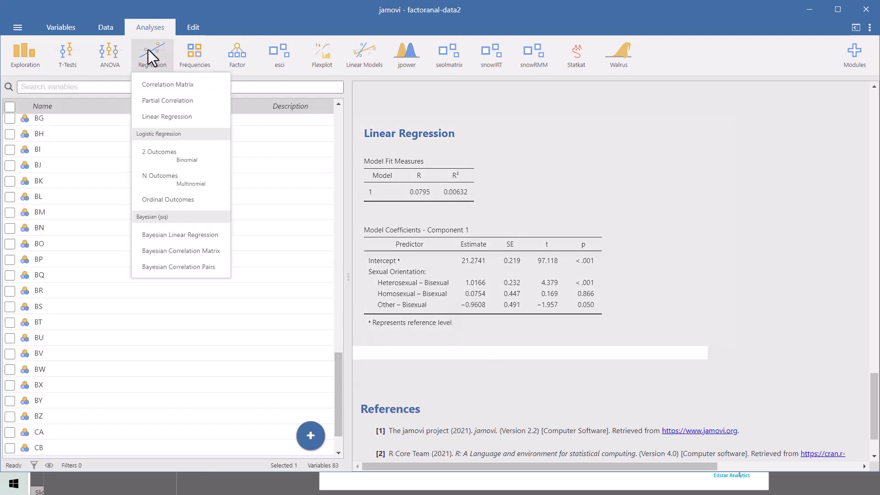
left_click(148, 50)
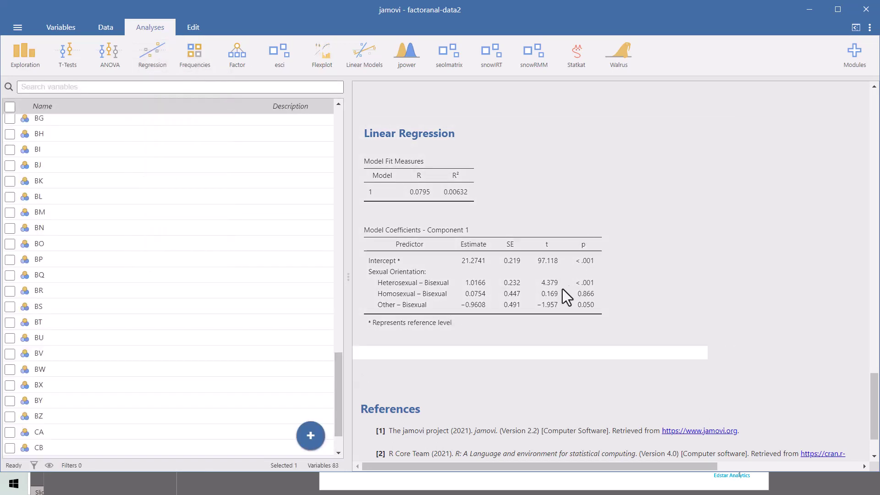
left_click(567, 281)
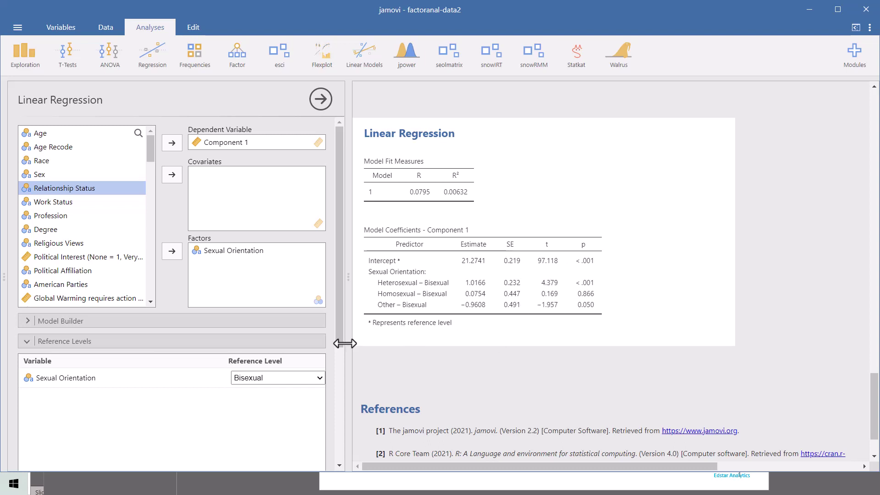
Put Sexual Orientation in Estimated Marginal Means Term 1 with the marginal means plot enabled.
scroll(312, 348, "down", 3)
scroll(311, 343, "down", 4)
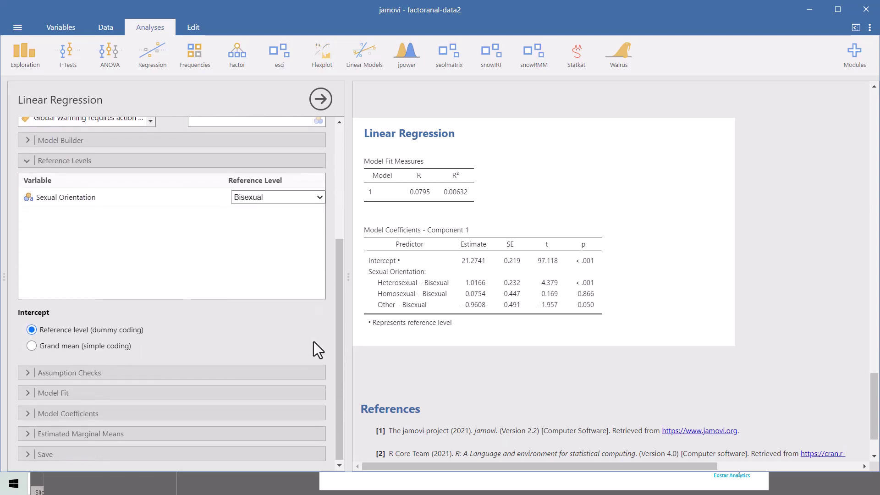
left_click(77, 434)
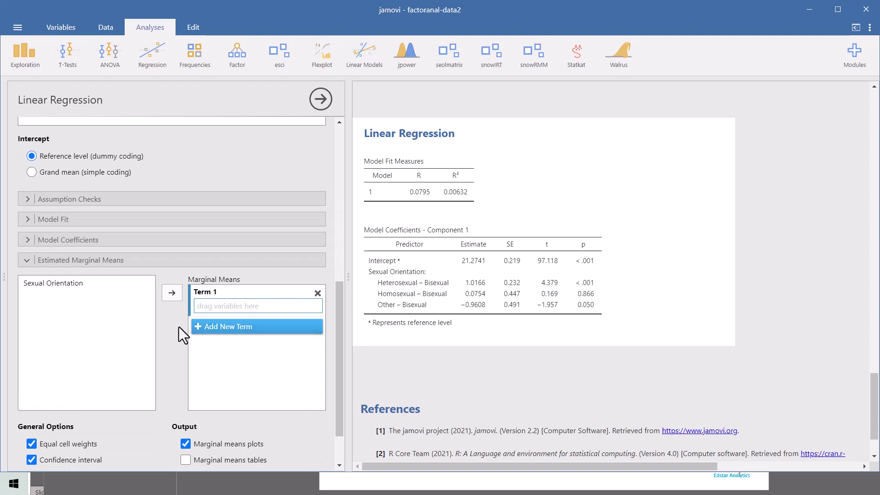
left_click(84, 284)
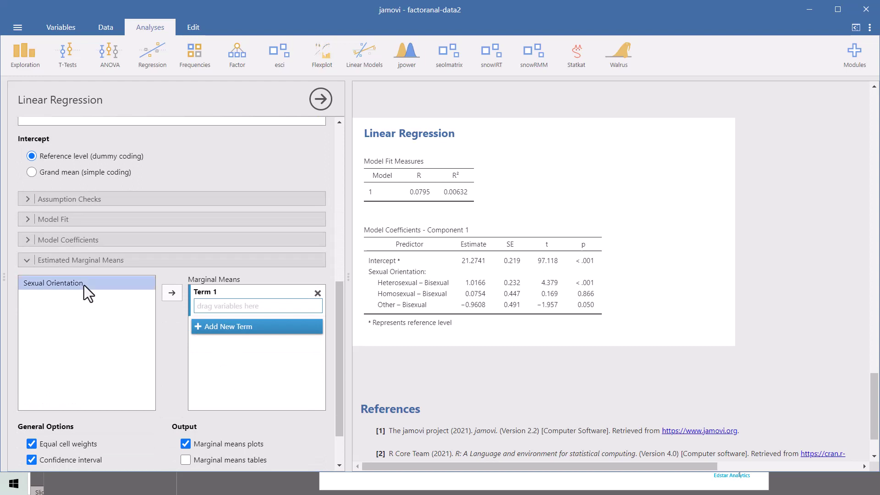
left_click(174, 295)
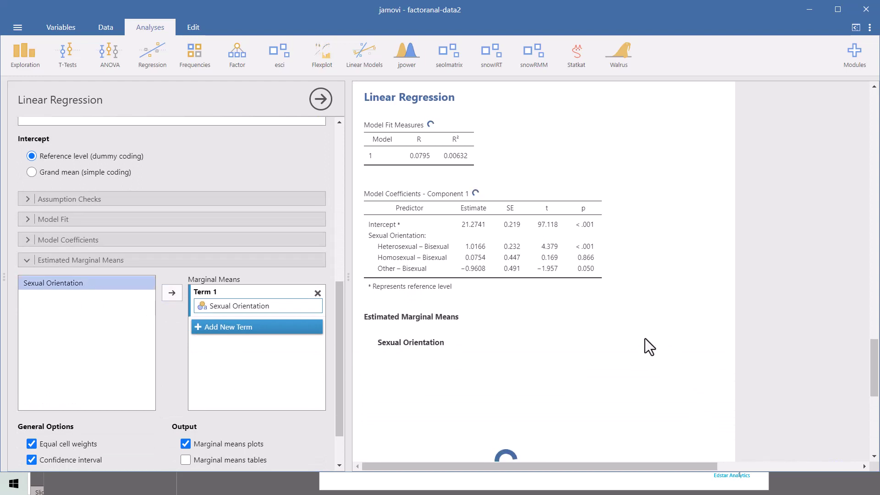
scroll(645, 338, "down", 3)
scroll(645, 339, "down", 5)
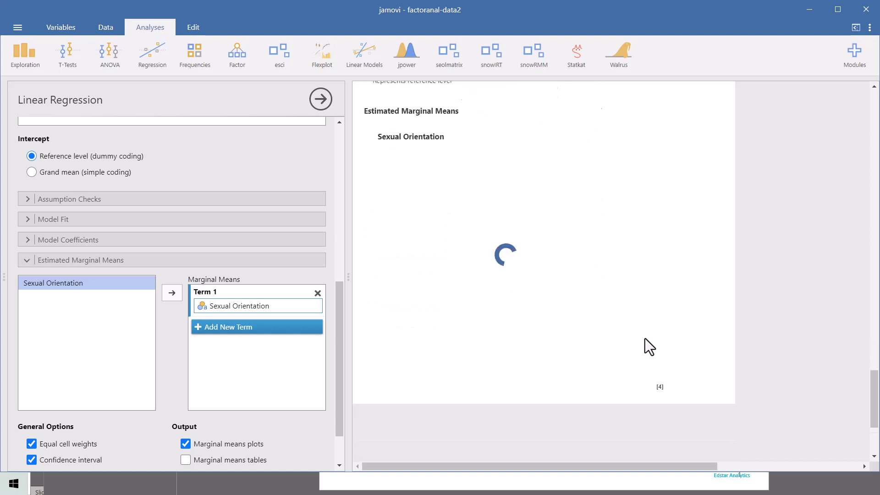
scroll(645, 339, "up", 3)
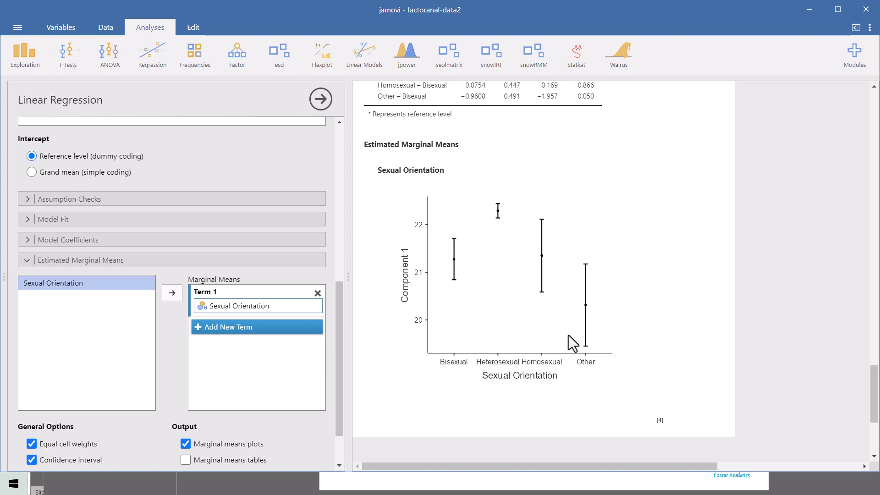
scroll(568, 335, "up", 6)
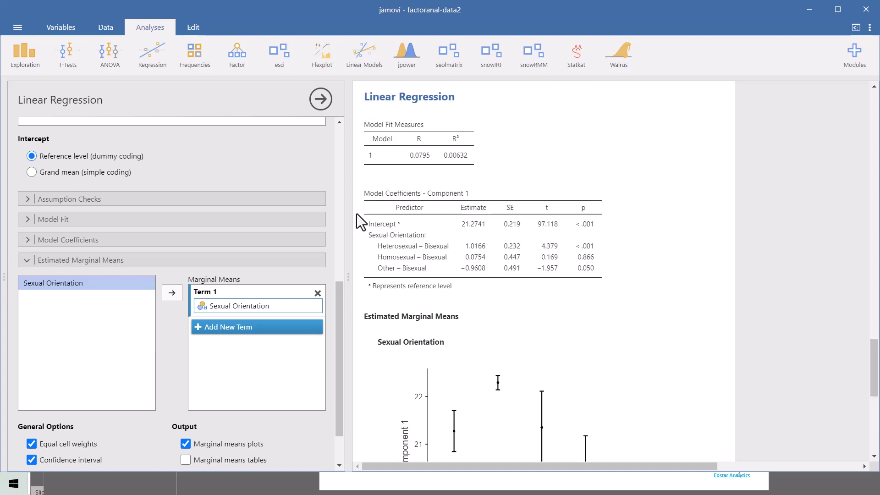
scroll(304, 243, "down", 1)
scroll(305, 244, "up", 3)
scroll(304, 244, "up", 6)
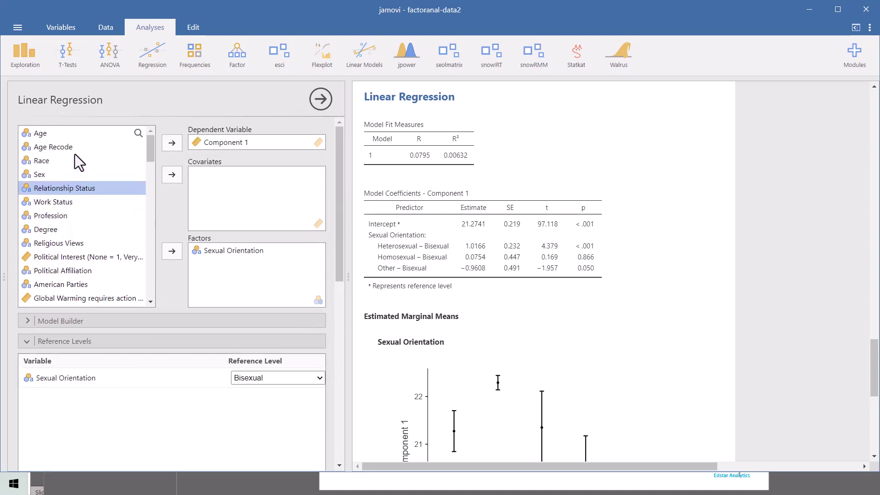
left_click(68, 179)
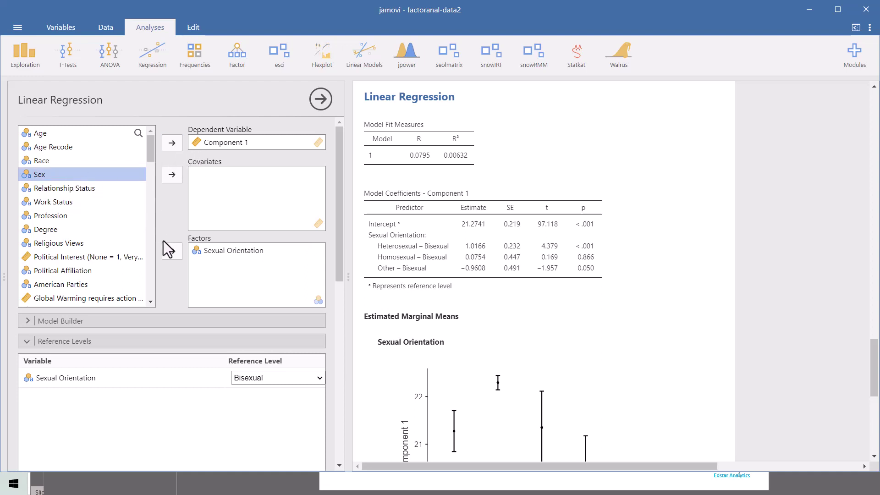
left_click(171, 251)
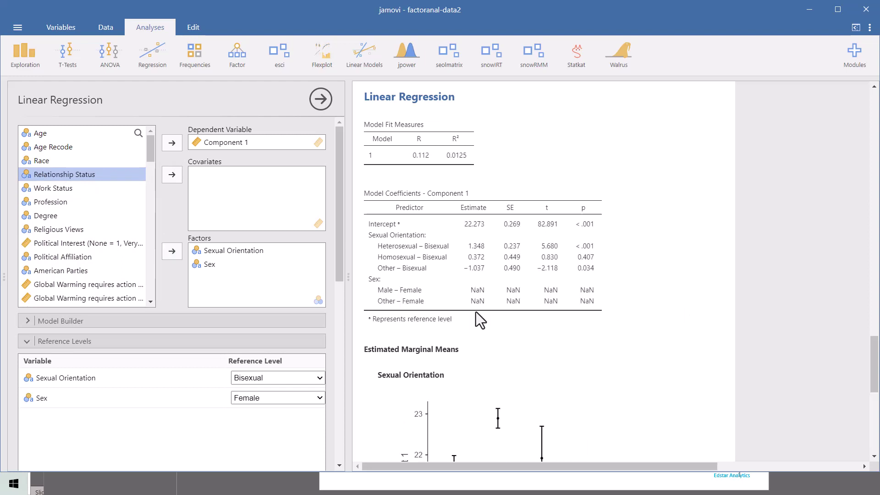
left_click(220, 266)
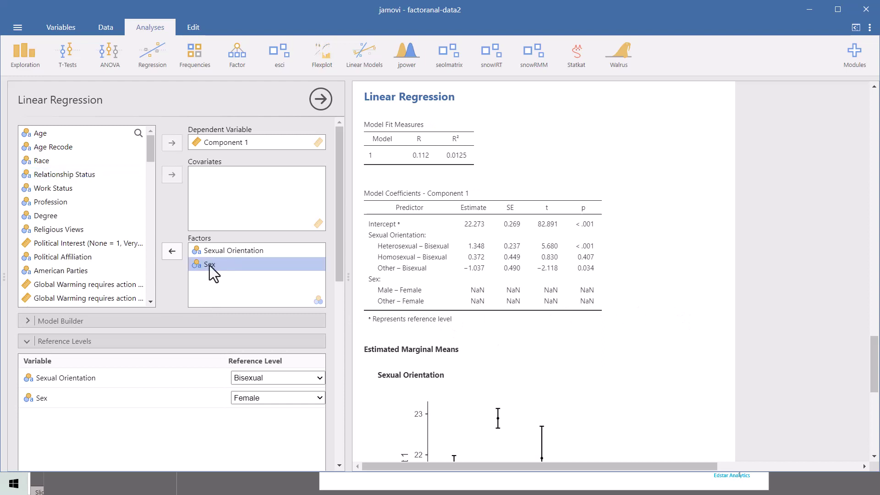
left_click(172, 253)
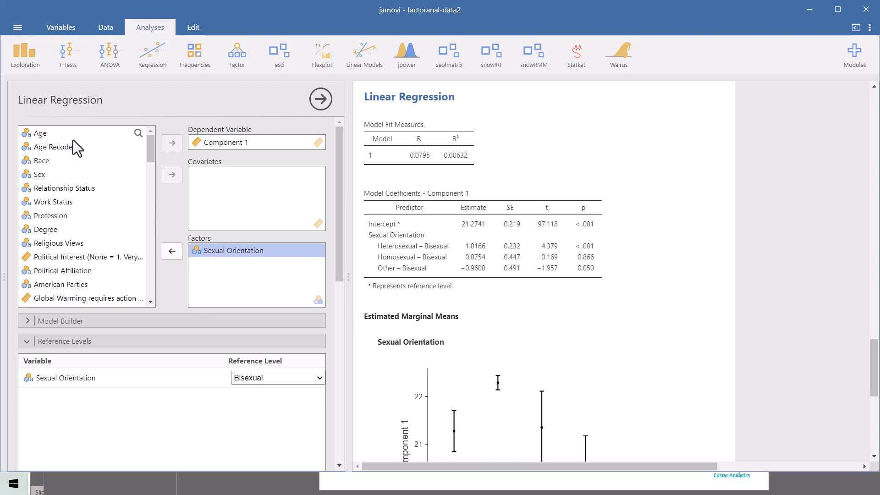
Add Work Status to Factors and set its reference level to Retired.
left_click(78, 202)
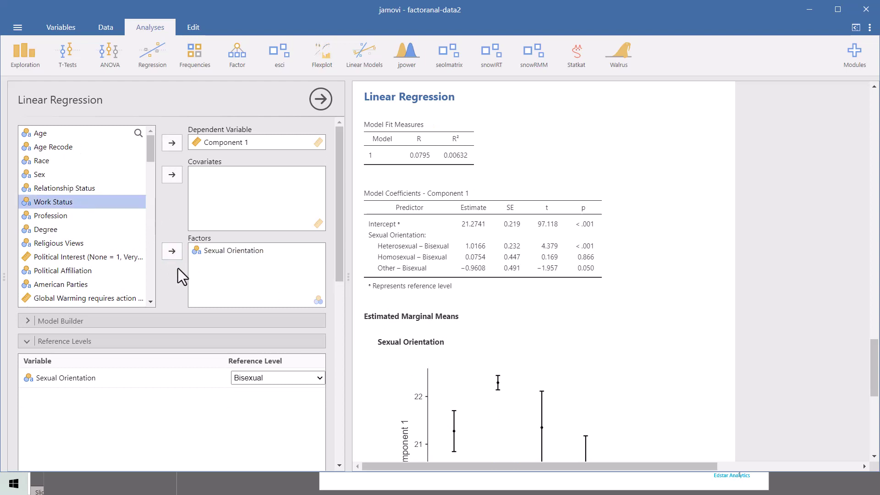
left_click(172, 252)
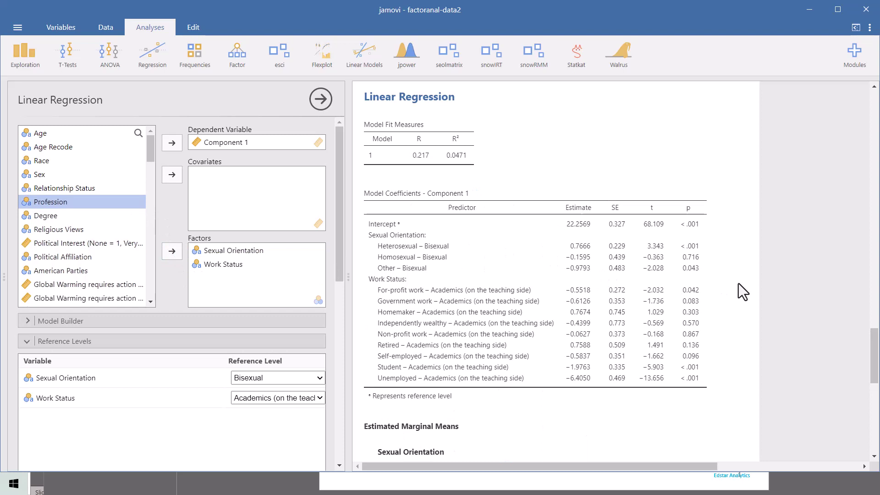
scroll(738, 283, "down", 5)
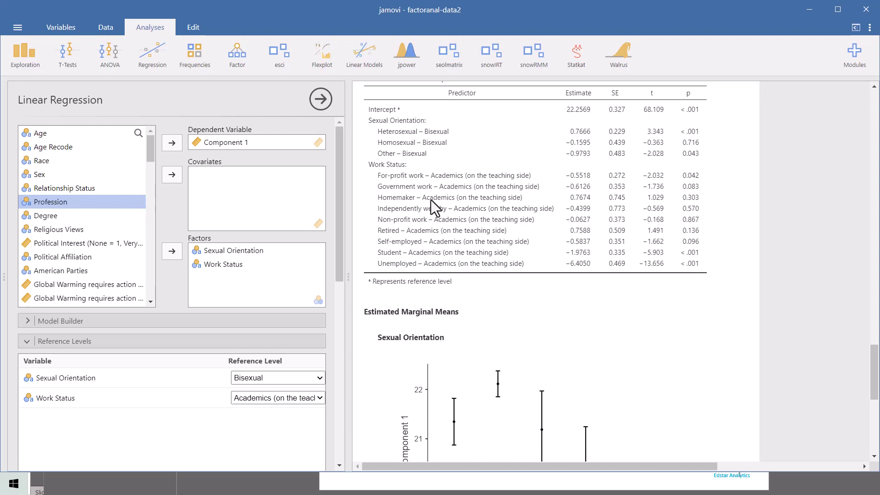
left_click(283, 398)
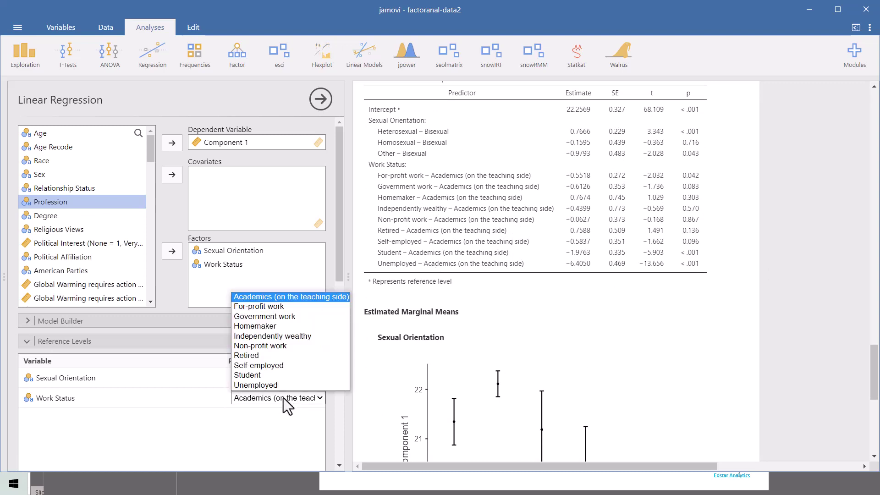
left_click(268, 357)
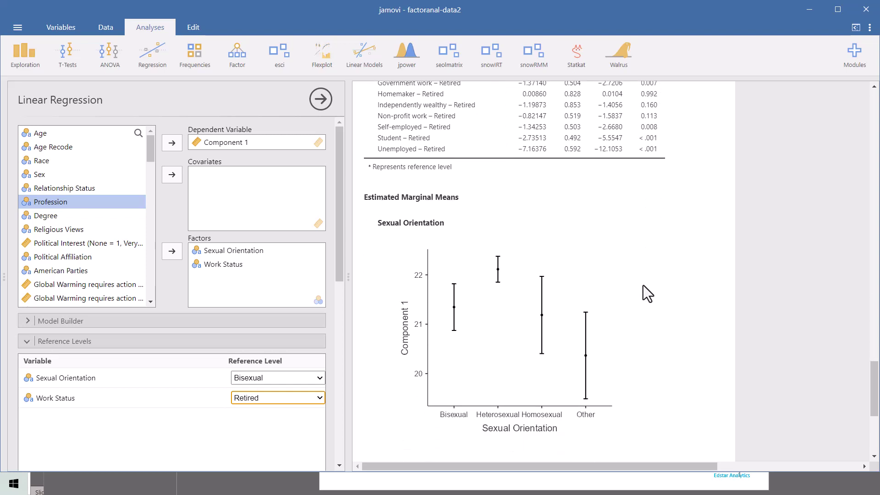
scroll(642, 285, "up", 1)
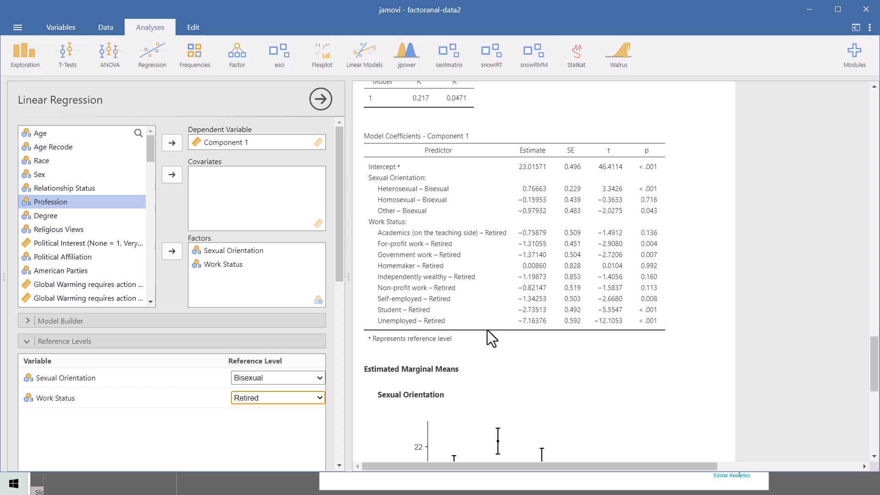
Add Work Status to marginal means Term 1 beside Sexual Orientation and inspect the interaction plot.
scroll(291, 343, "down", 6)
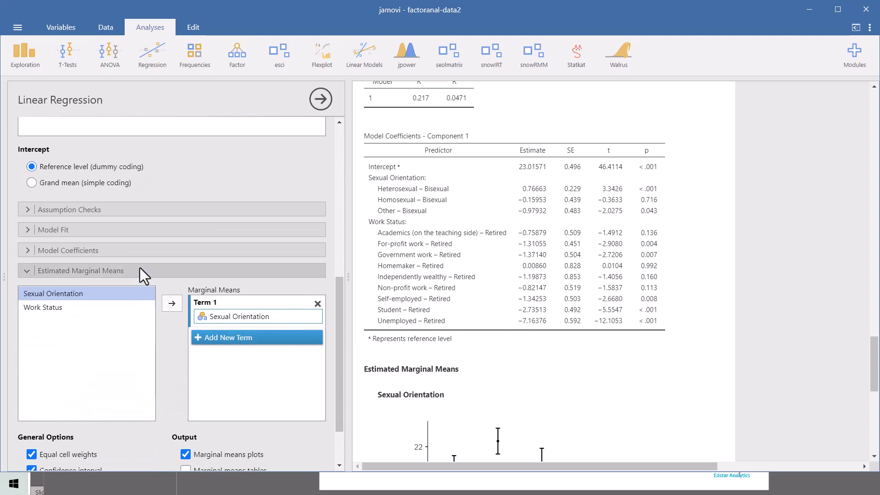
left_click(264, 317)
left_click(57, 307)
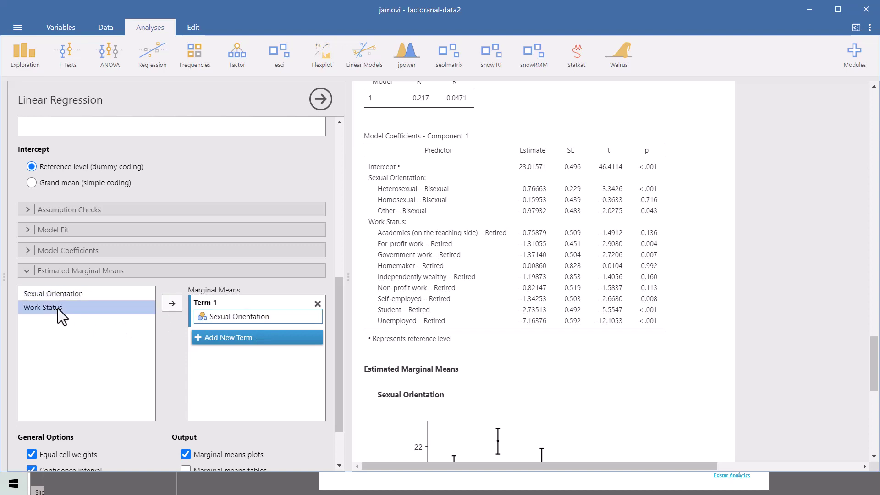
left_click(177, 306)
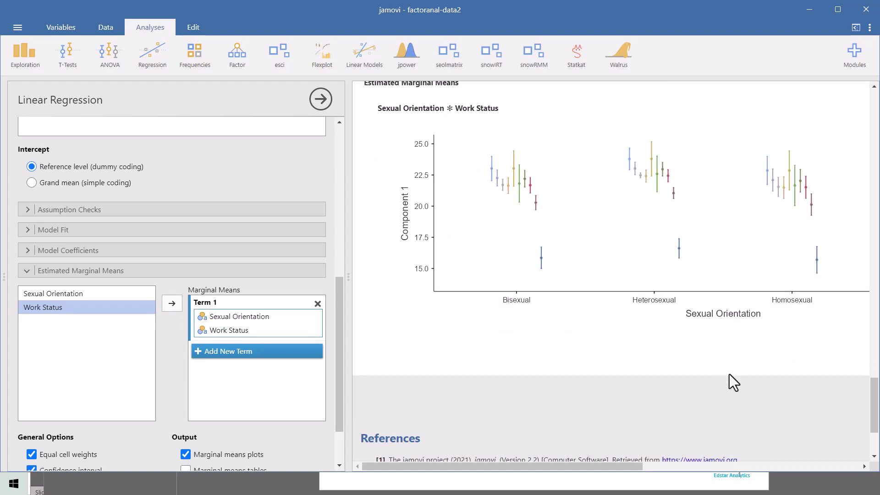
left_click_drag(616, 467, 820, 467)
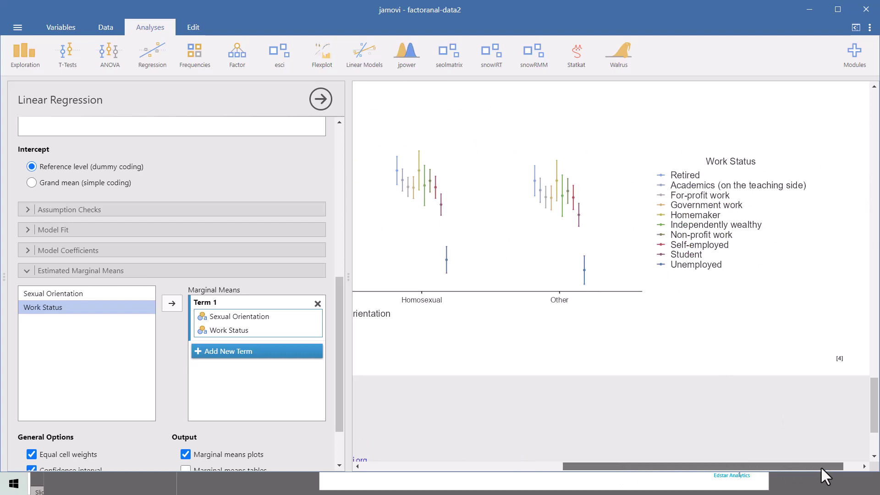
left_click_drag(820, 465, 634, 454)
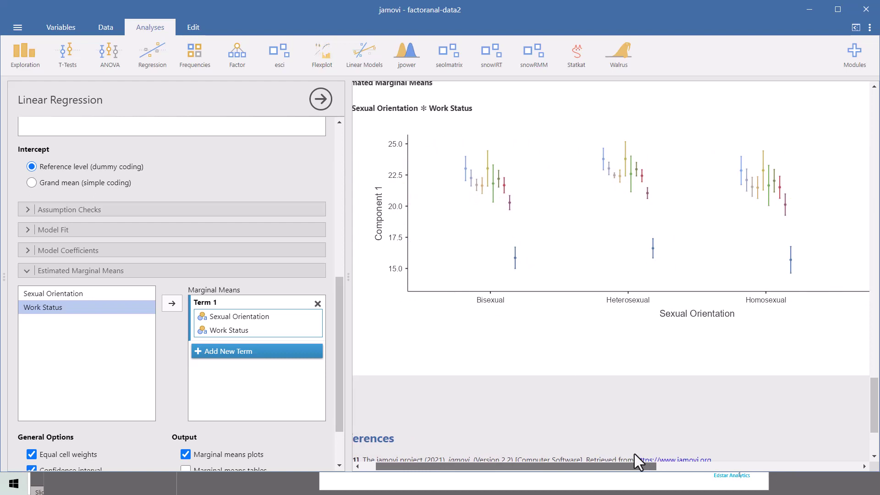
left_click_drag(634, 454, 771, 459)
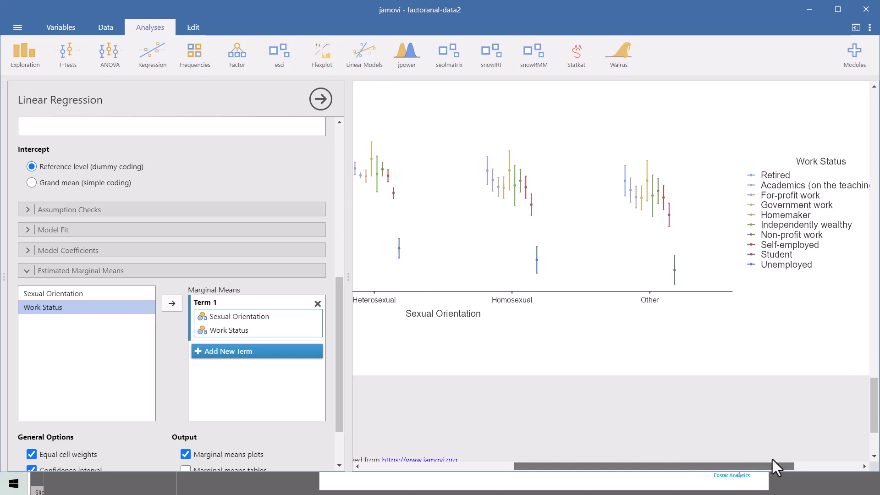
left_click_drag(772, 460, 575, 426)
left_click(268, 317)
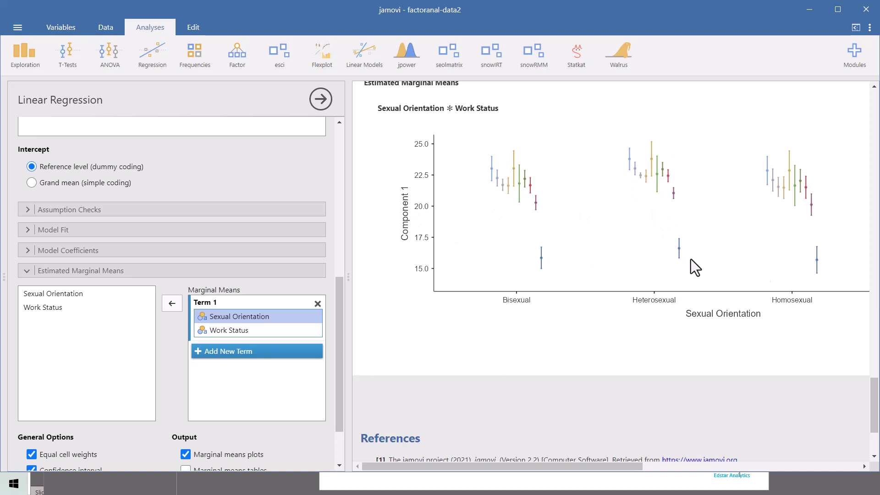
Drop Sexual Orientation from Term 1 and review the Work Status plot against the coefficients.
left_click(171, 304)
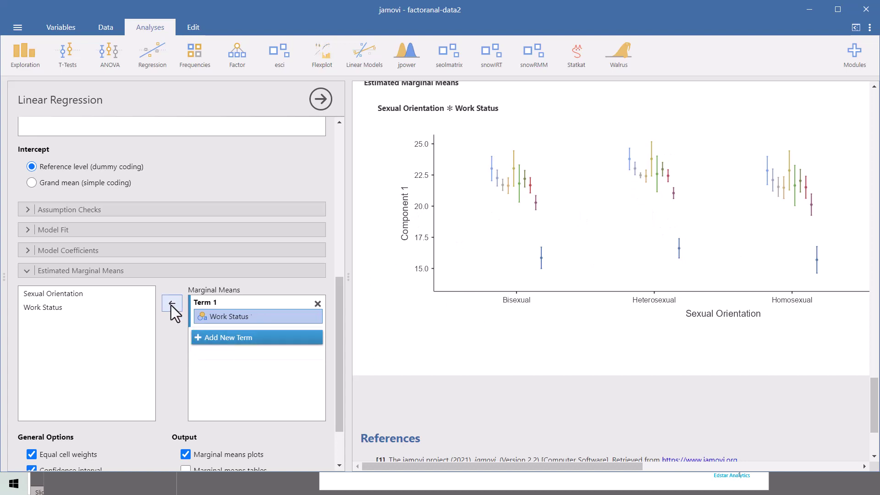
left_click_drag(875, 397, 875, 383)
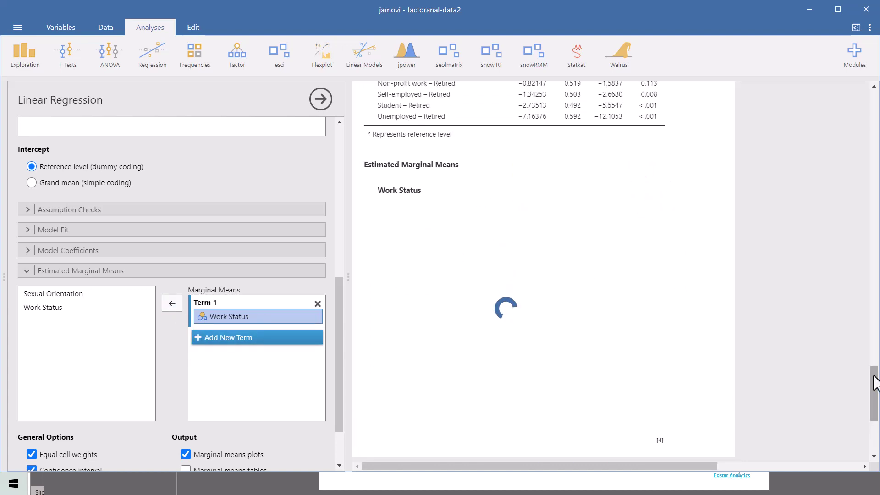
scroll(742, 362, "down", 3)
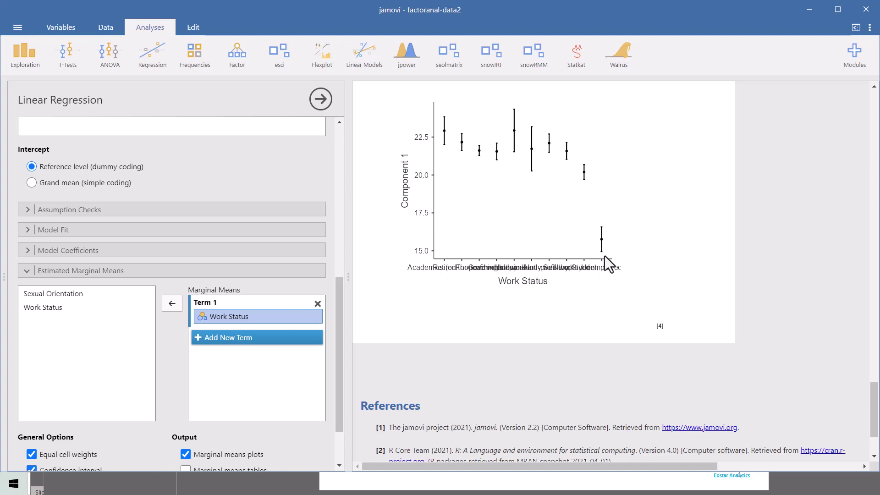
scroll(585, 251, "up", 3)
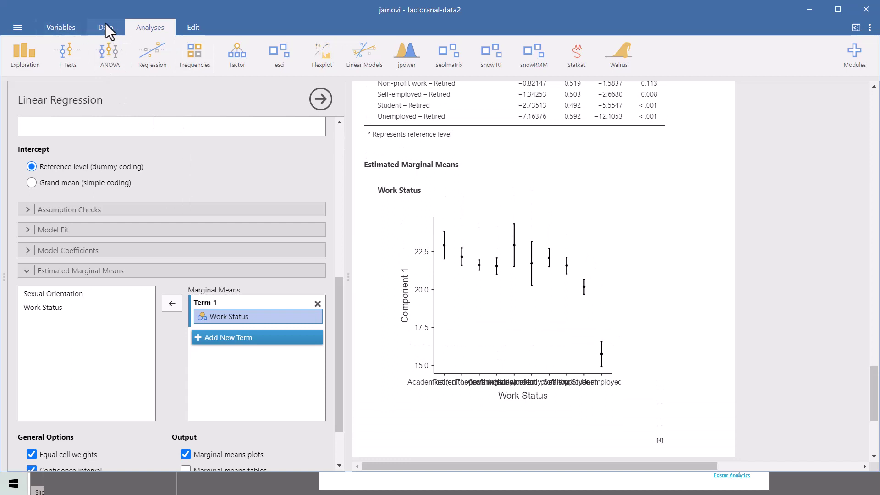
scroll(636, 317, "down", 1)
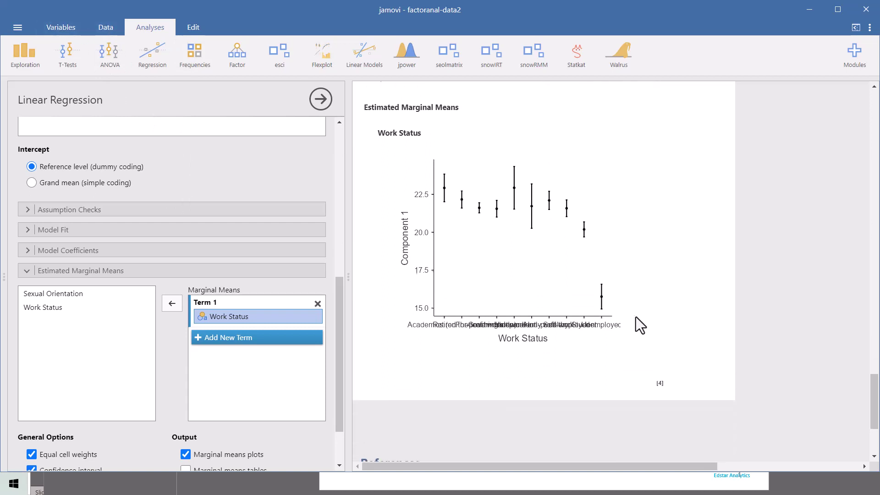
scroll(636, 317, "up", 6)
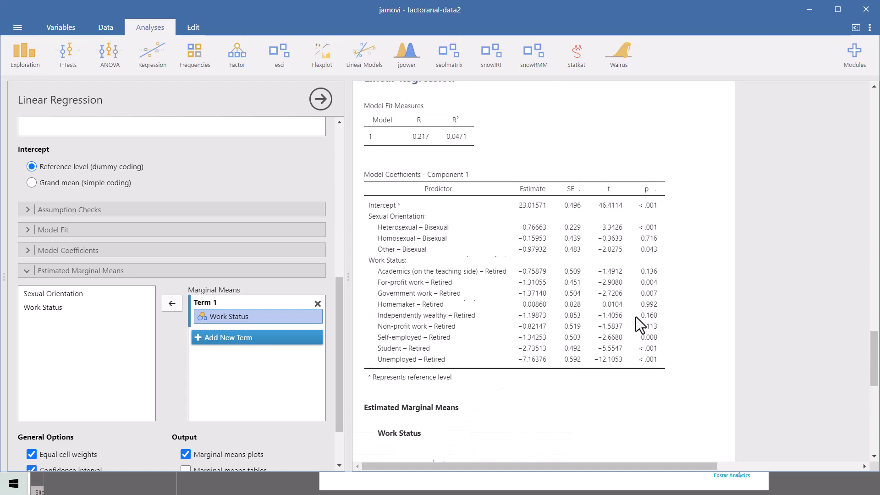